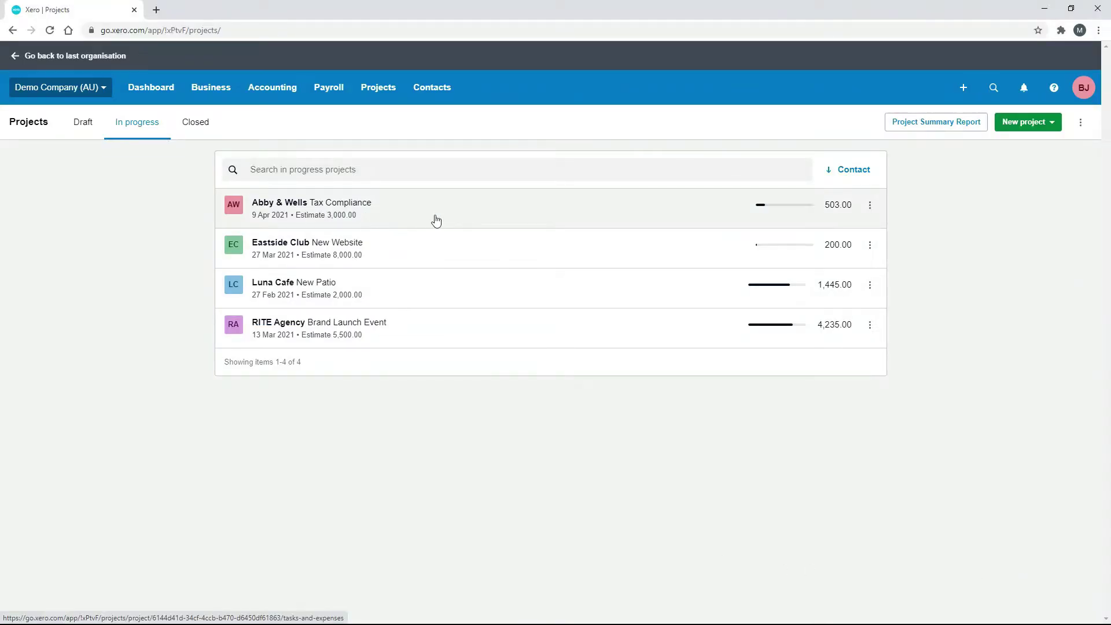
# Step: Open the Abby & Wells Tax Compliance project from the In progress projects list
pyautogui.click(505, 218)
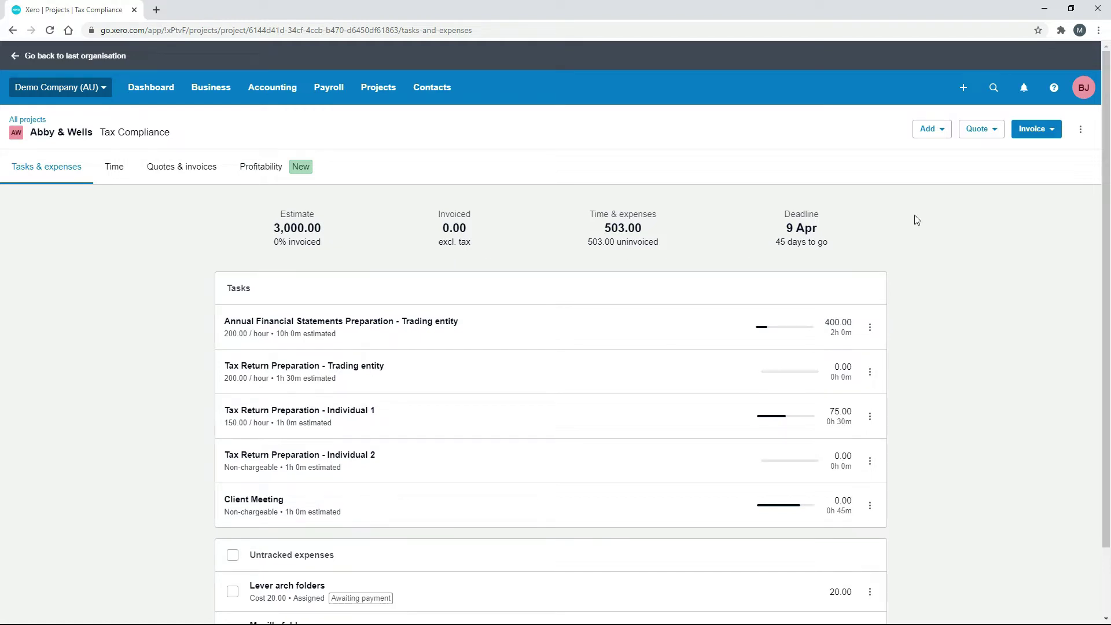
# Step: Start a project deposit invoice, trying 10 percent, then set a custom amount of 1,000.00
pyautogui.click(1041, 129)
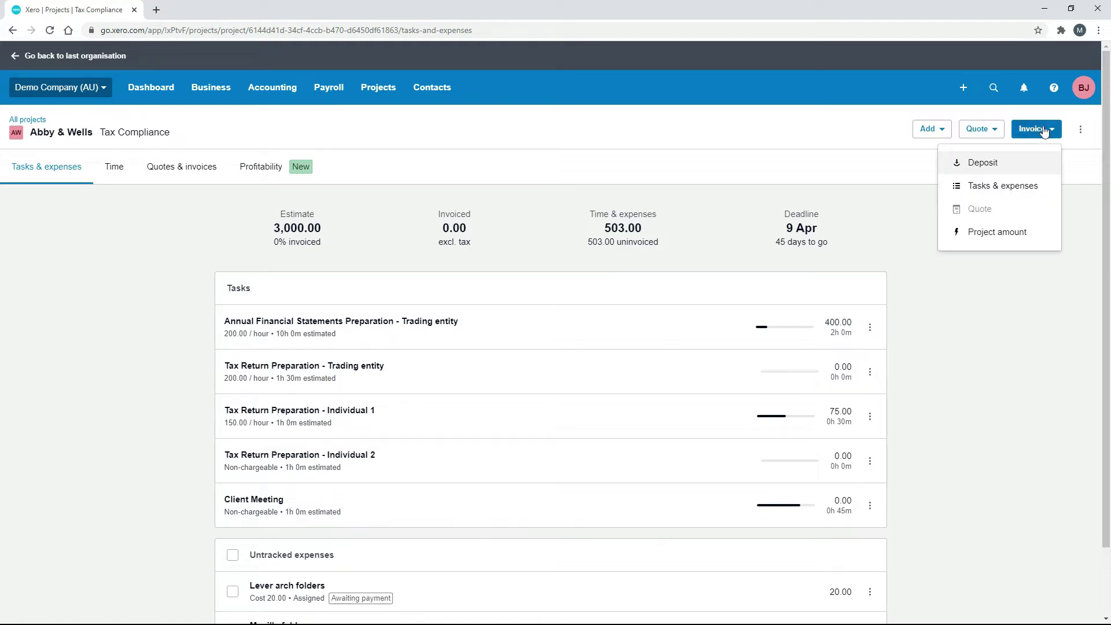
pyautogui.click(991, 164)
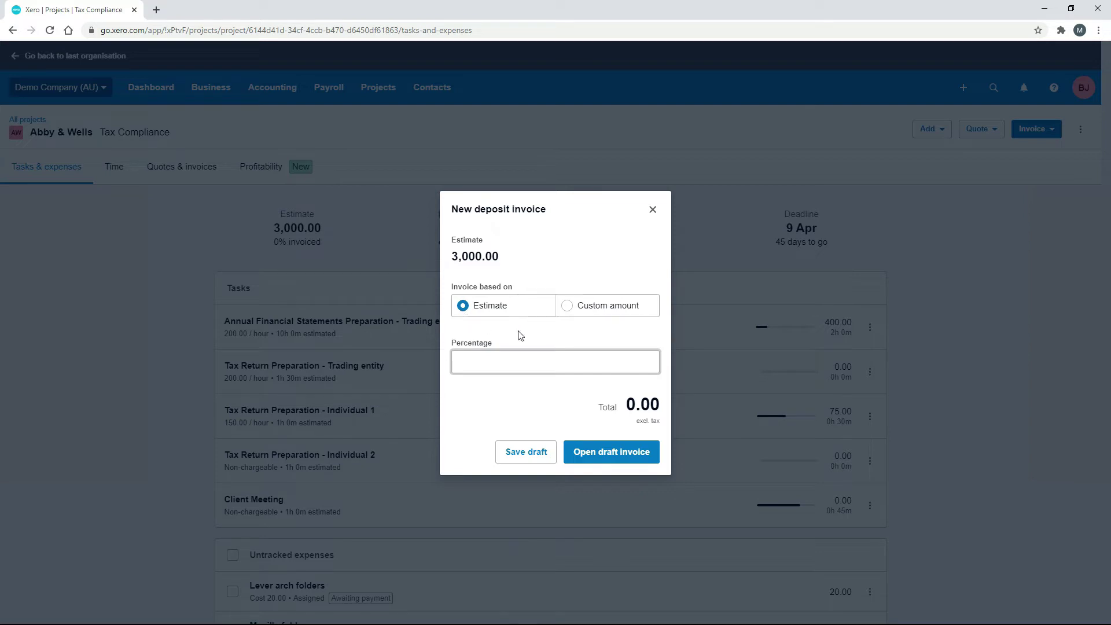
pyautogui.write('10')
pyautogui.press('Tab')
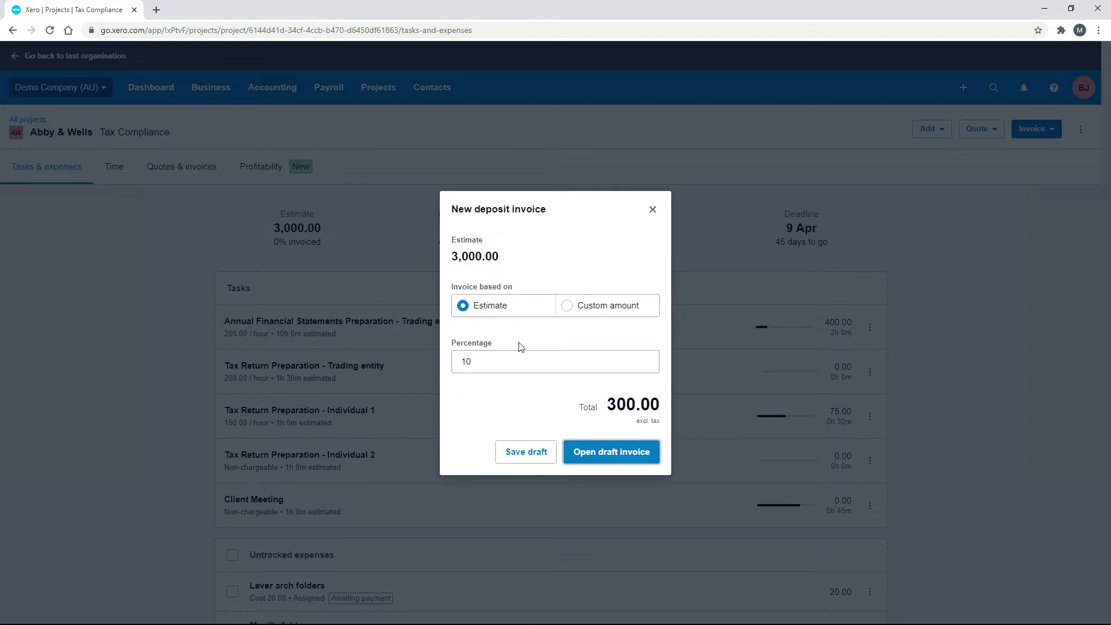
pyautogui.click(567, 307)
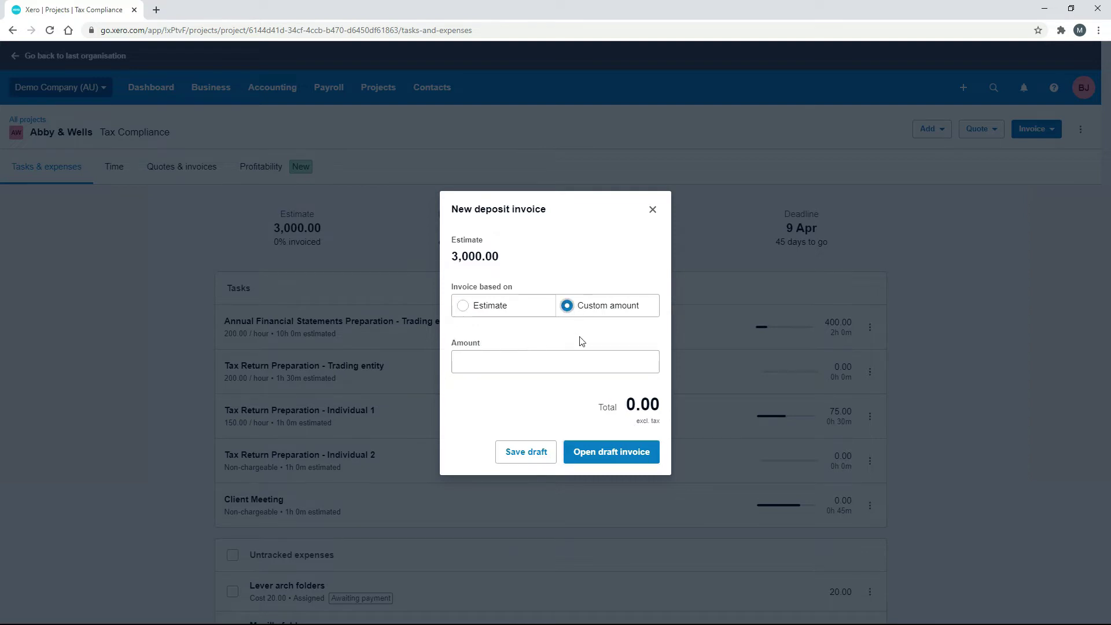
pyautogui.click(571, 359)
pyautogui.write('1000')
pyautogui.press('Tab')
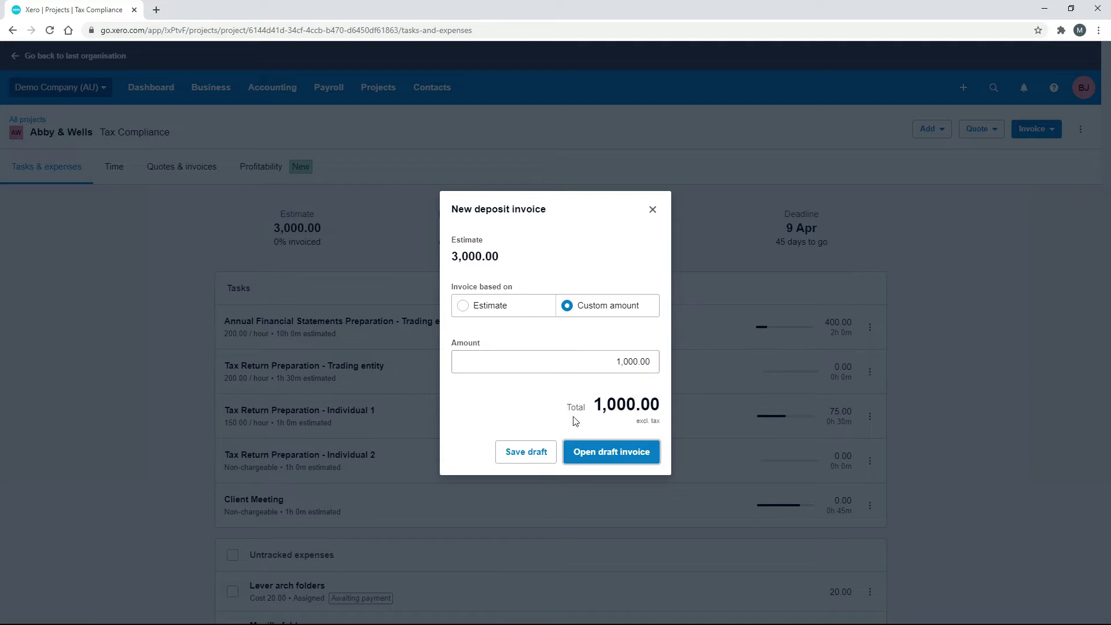
# Step: Open deposit invoice ORC1048 as a draft, due 9 Mar 2021, coded to 200 - Sales
pyautogui.click(612, 456)
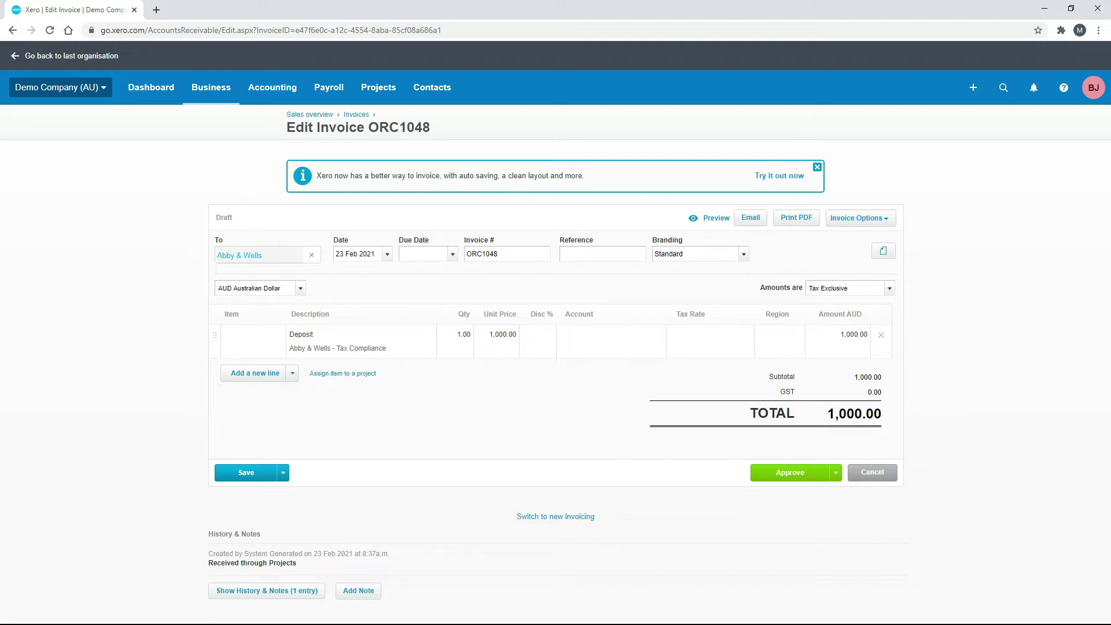
pyautogui.click(452, 255)
pyautogui.click(469, 448)
pyautogui.click(619, 340)
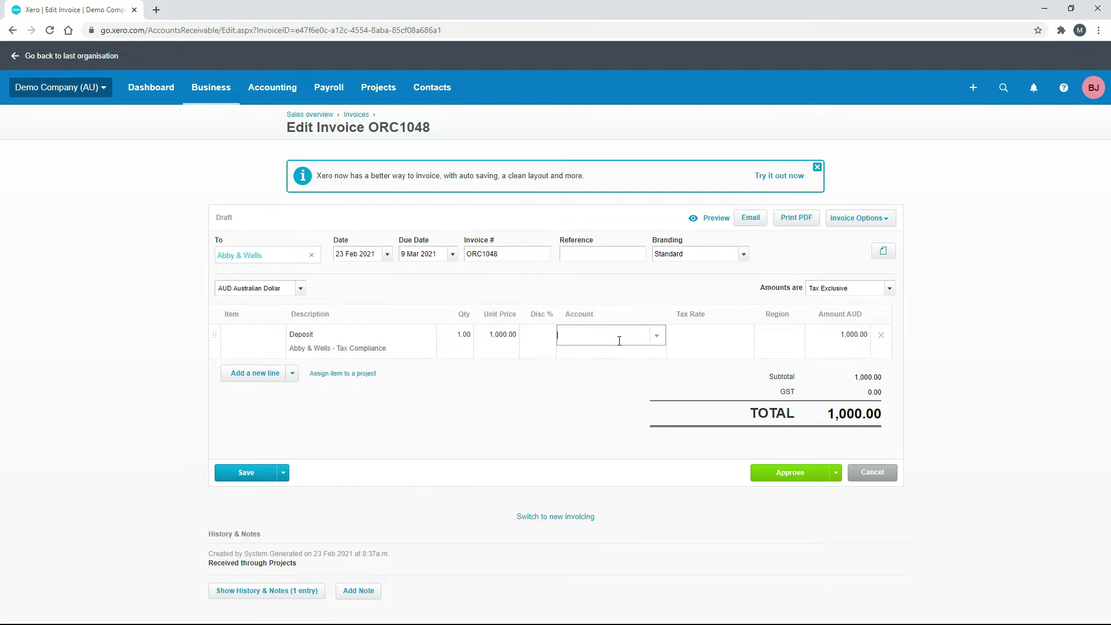
pyautogui.write('200')
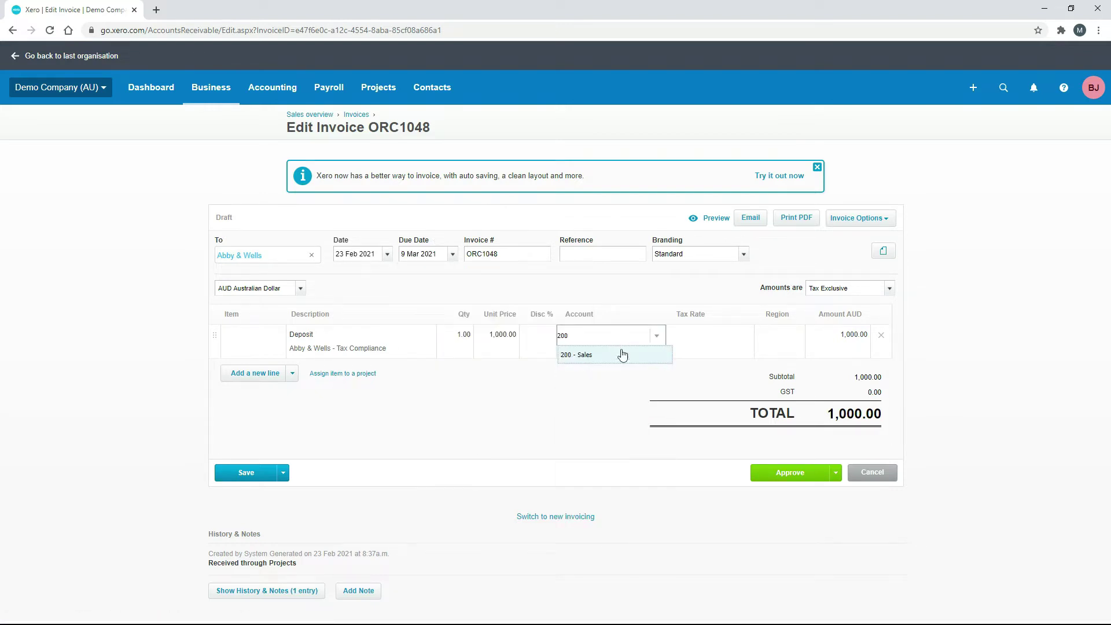
pyautogui.click(622, 355)
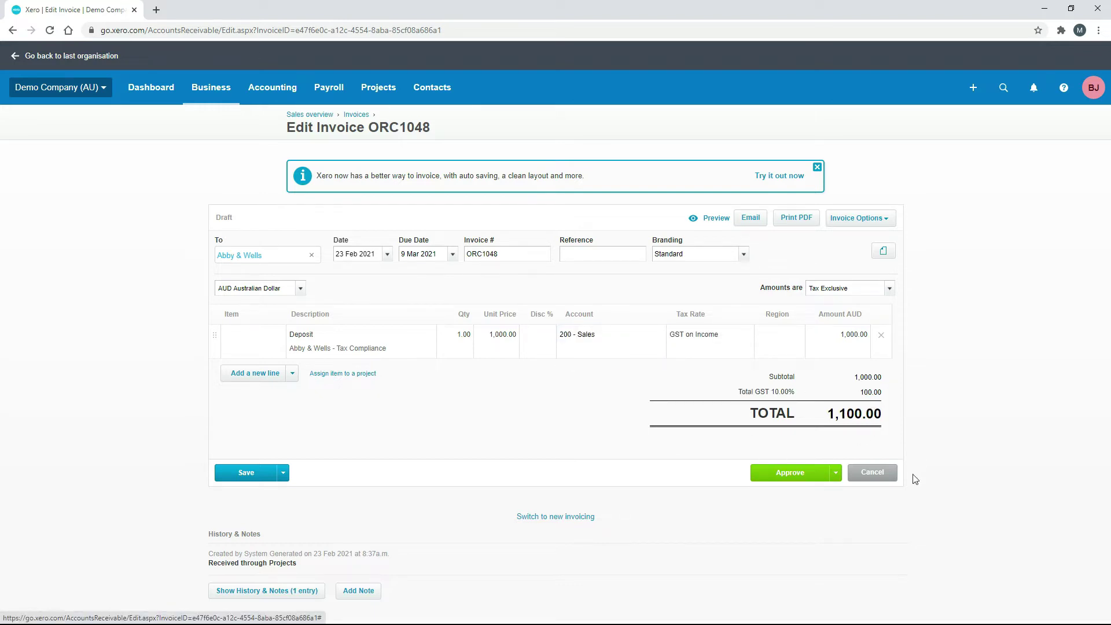
# Step: Approve ORC1048 and return to the Abby & Wells project to view invoice types
pyautogui.click(795, 475)
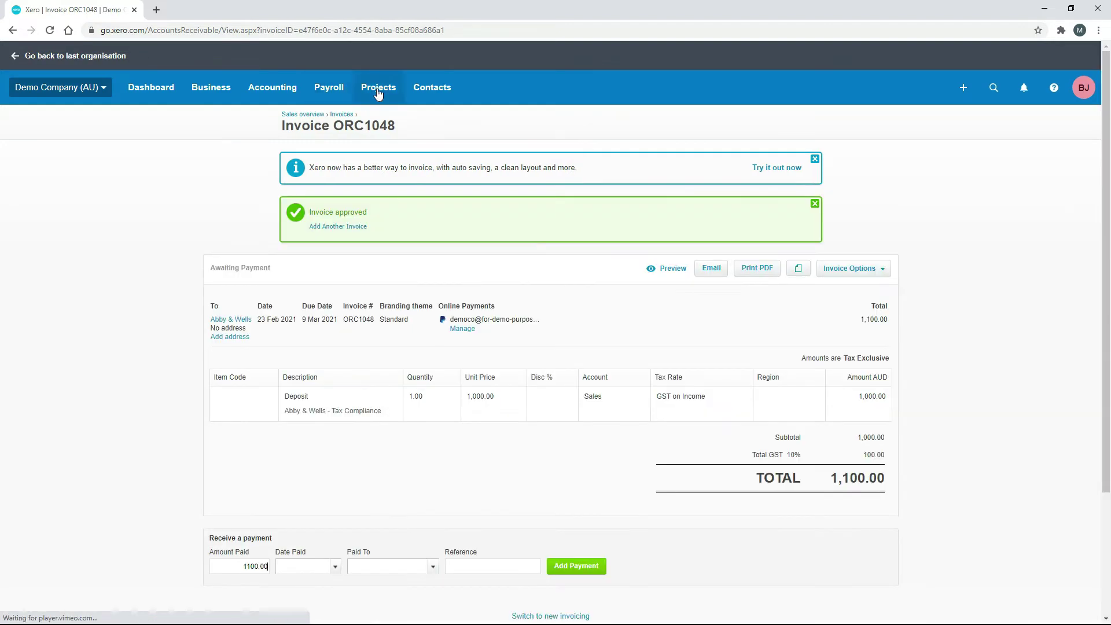
pyautogui.click(392, 95)
pyautogui.click(403, 122)
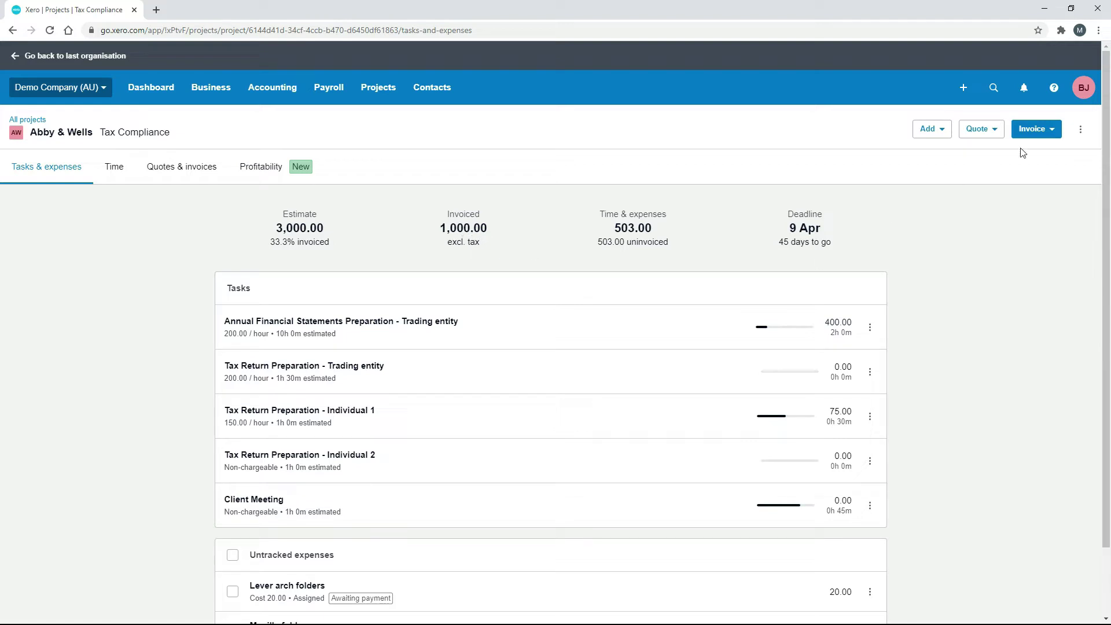
pyautogui.click(1051, 130)
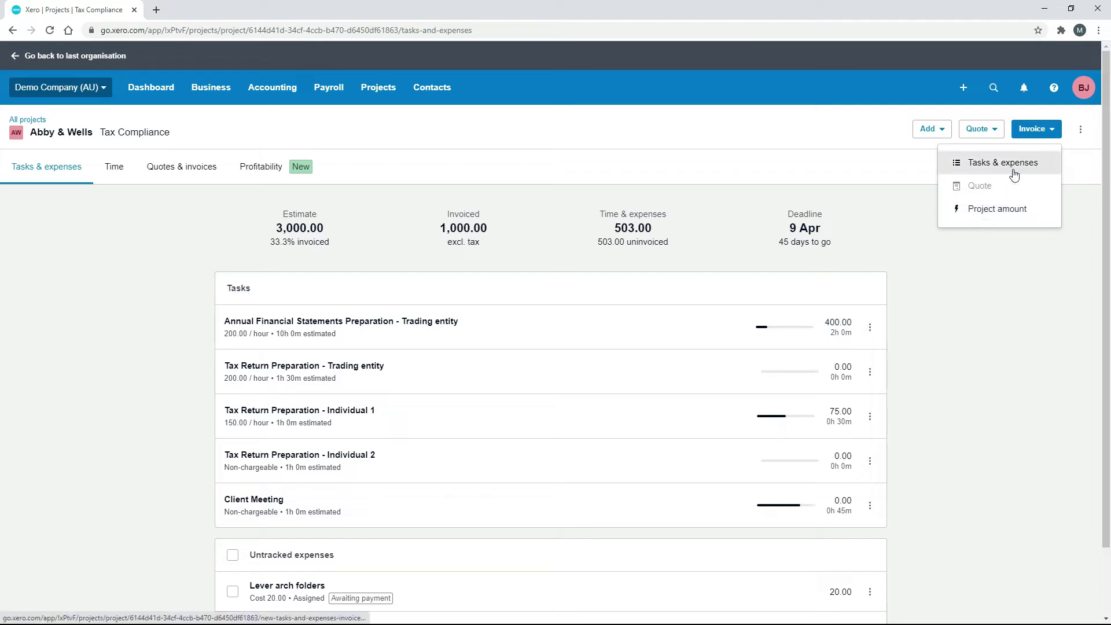
# Step: Start a Tasks & expenses invoice with two tasks, two expenses and the ORC1048 deposit credit
pyautogui.click(1002, 257)
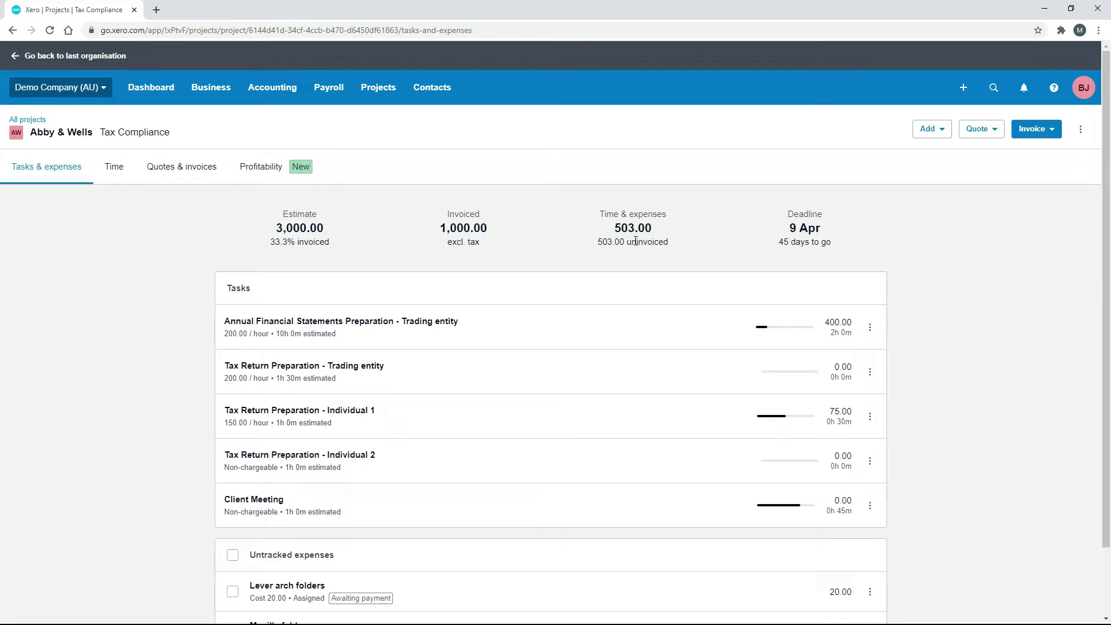
pyautogui.click(1045, 134)
pyautogui.click(1035, 167)
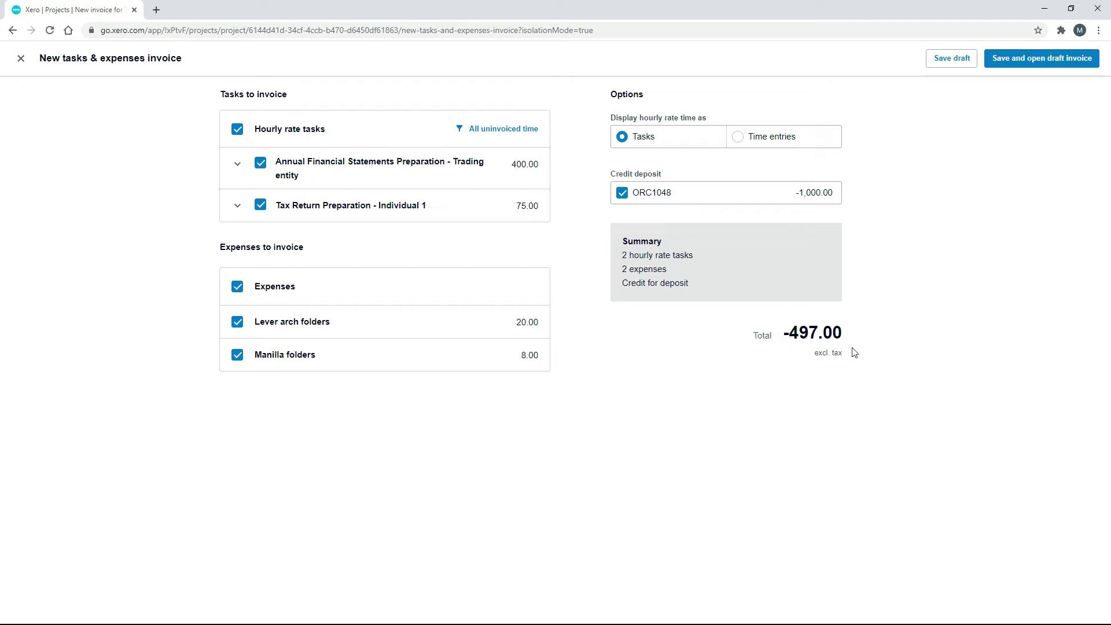
# Step: Toggle the ORC1048 deposit credit off and on to compare totals, leaving it applied at -497.00
pyautogui.click(622, 193)
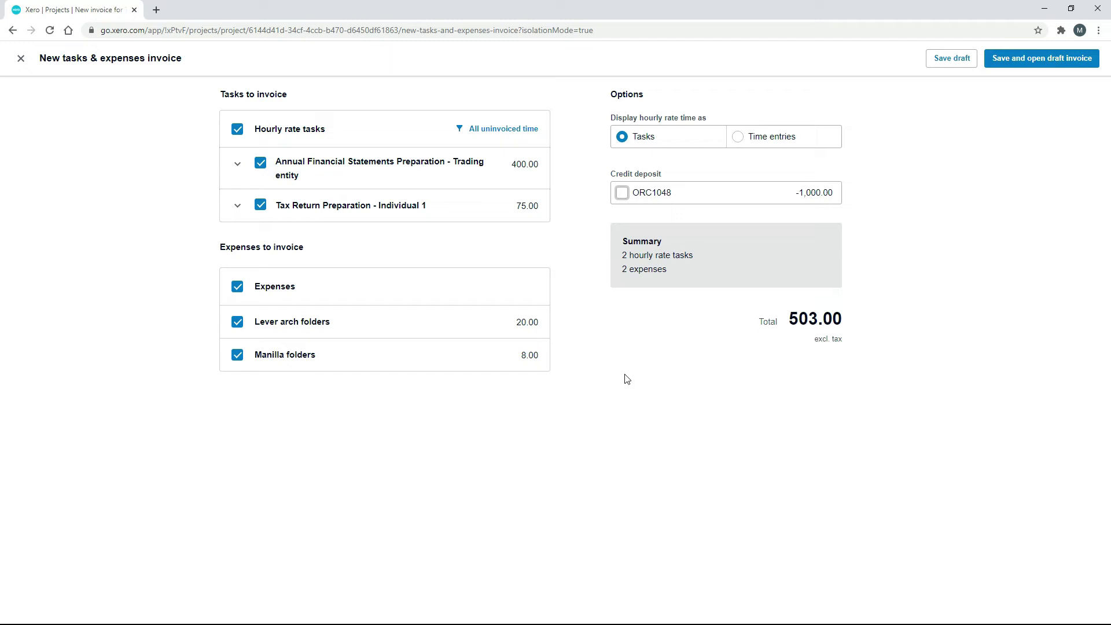
pyautogui.click(622, 193)
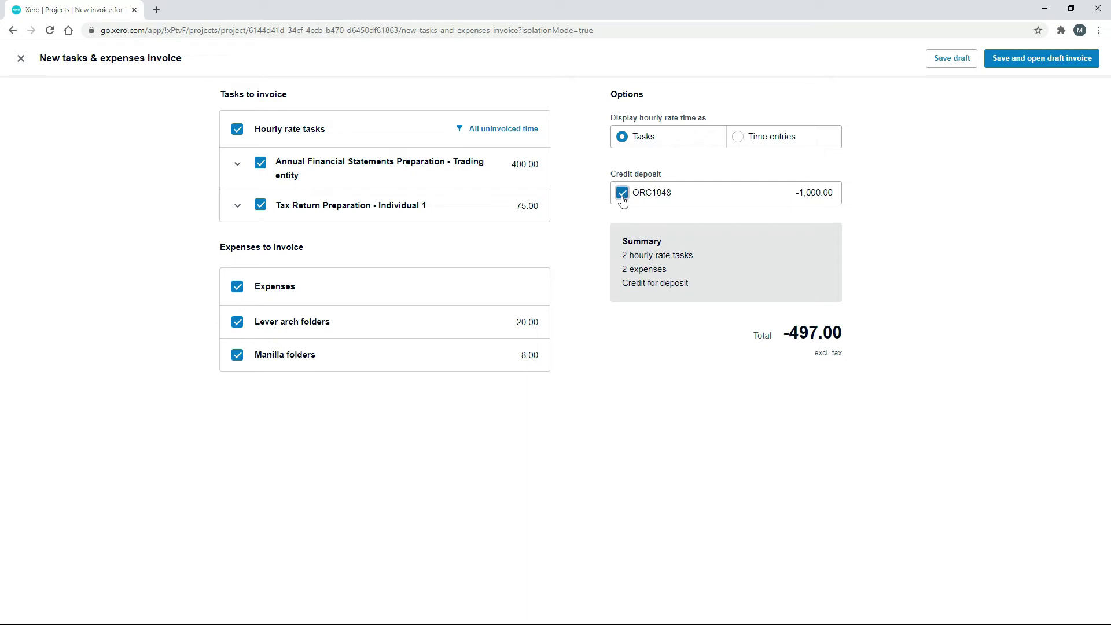
pyautogui.click(623, 200)
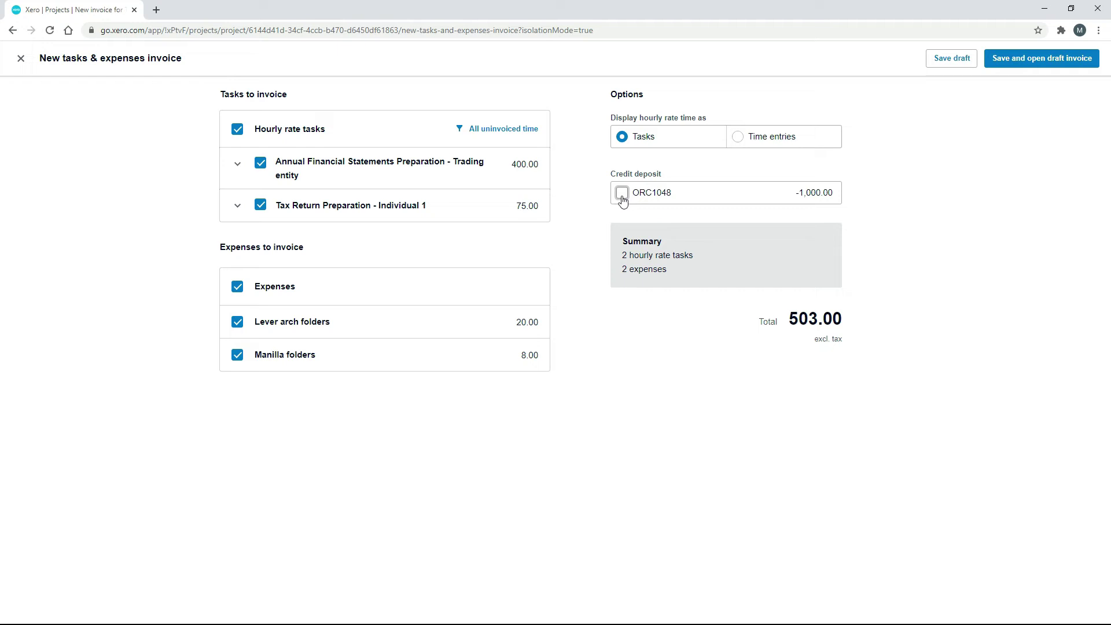
pyautogui.click(622, 197)
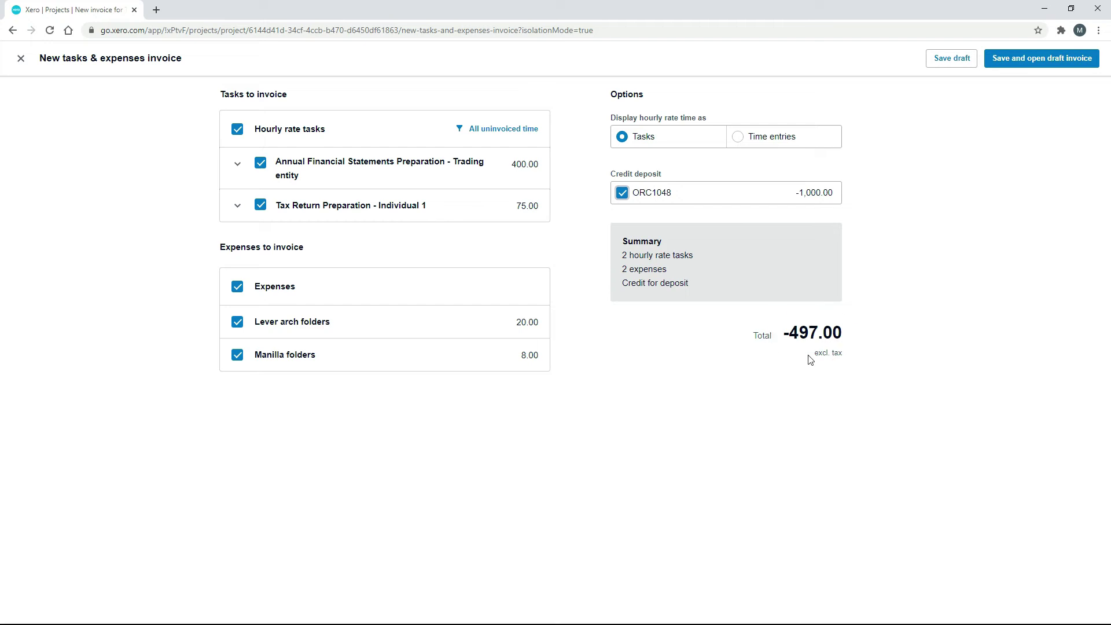
pyautogui.click(622, 194)
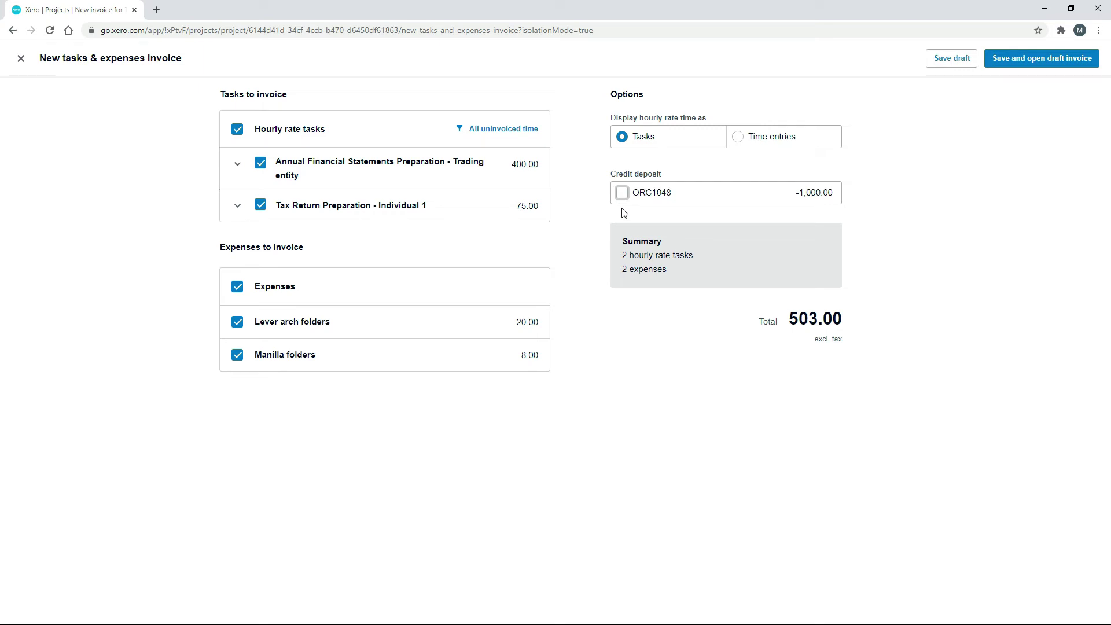
pyautogui.click(622, 193)
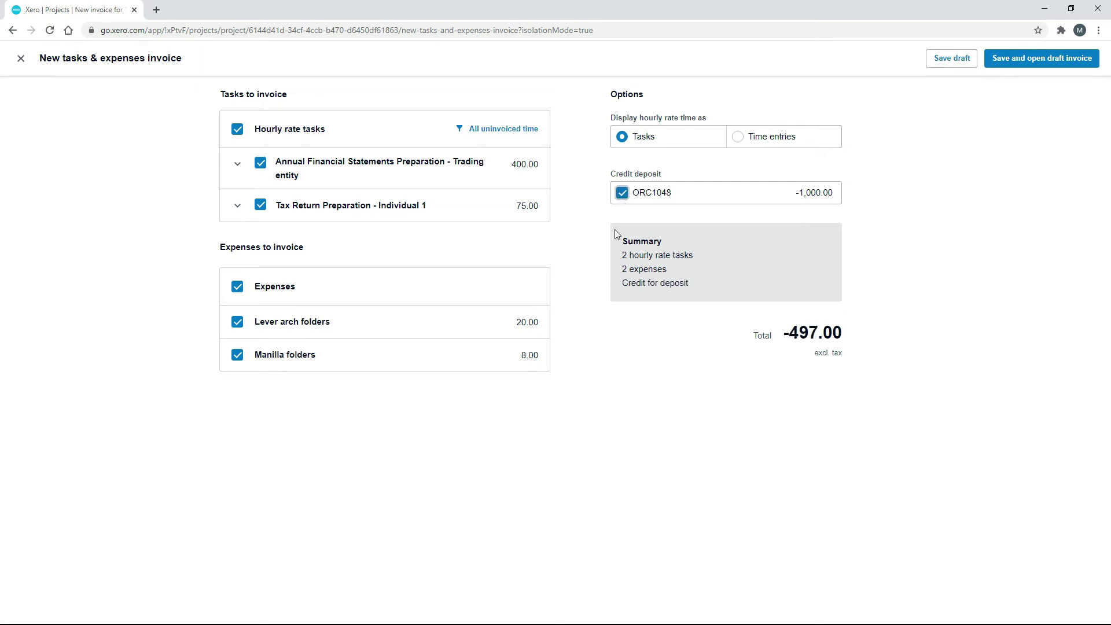
# Step: Discard the tasks & expenses invoice and bring up the project's invoice type choices
pyautogui.click(21, 58)
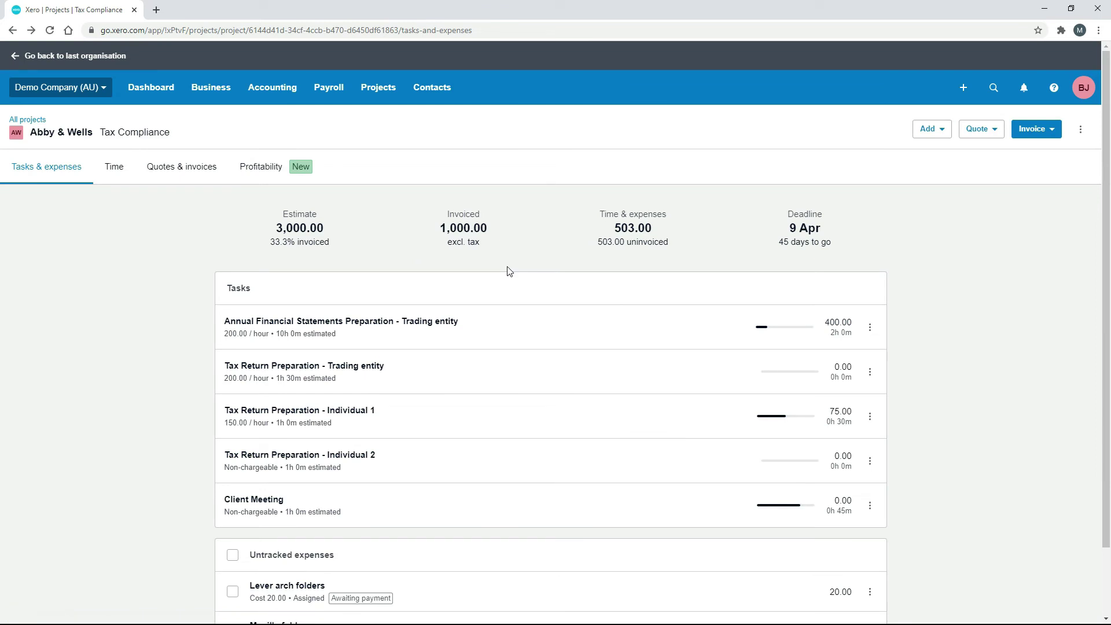
pyautogui.click(1043, 132)
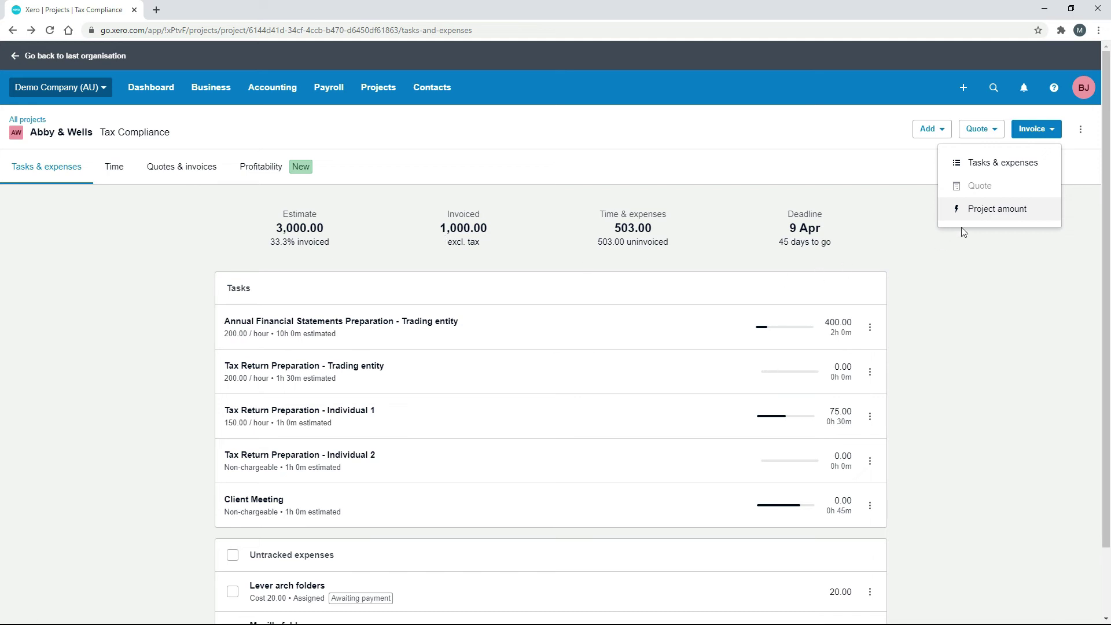
# Step: Draft a 100% Project amount invoice crediting ORC1048, marking all items invoiced and closing the project
pyautogui.click(998, 209)
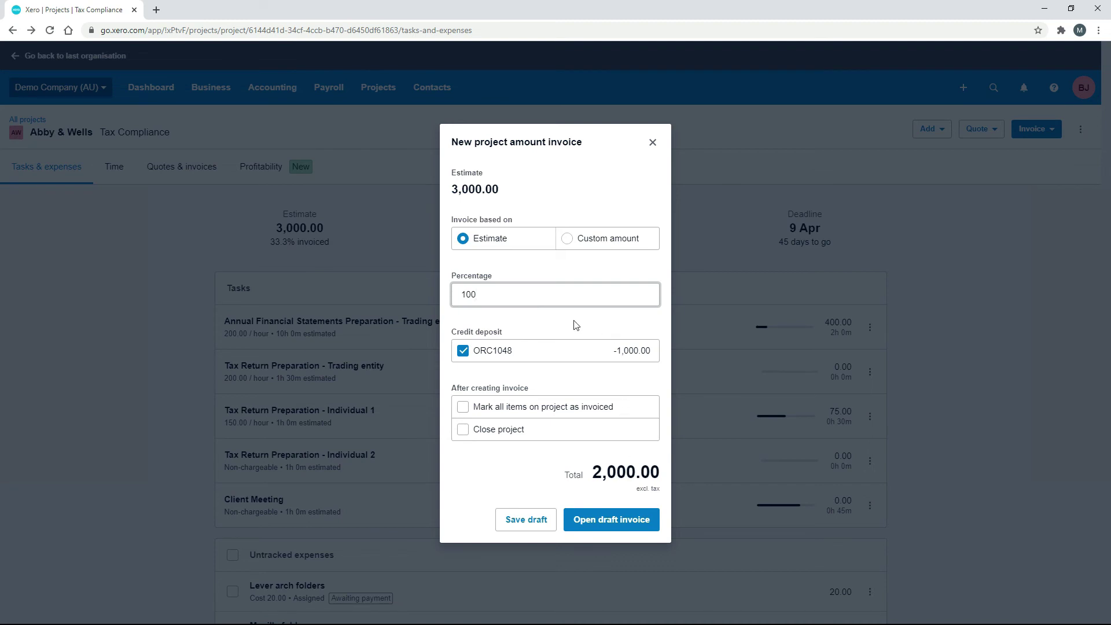
pyautogui.click(464, 353)
pyautogui.click(464, 352)
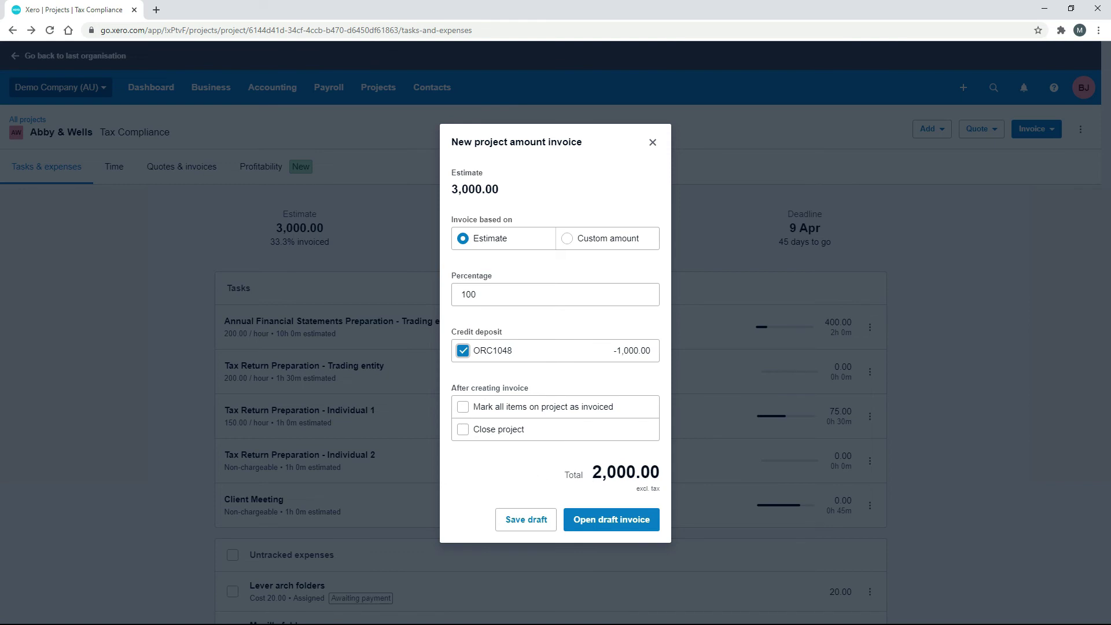
pyautogui.click(463, 407)
pyautogui.click(463, 429)
pyautogui.click(618, 519)
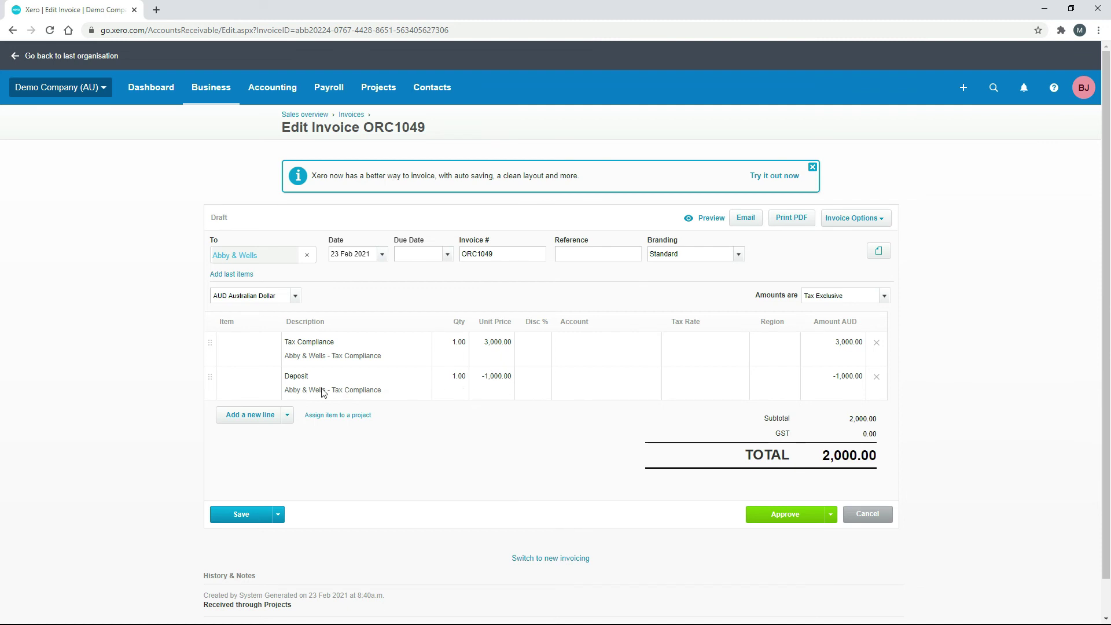
# Step: Set ORC1049 due 12 Mar 2021, code both lines to 200 - Sales, and approve it
pyautogui.click(448, 254)
pyautogui.click(546, 448)
pyautogui.click(601, 346)
pyautogui.write('200')
pyautogui.click(601, 362)
pyautogui.click(602, 379)
pyautogui.write('200')
pyautogui.click(590, 399)
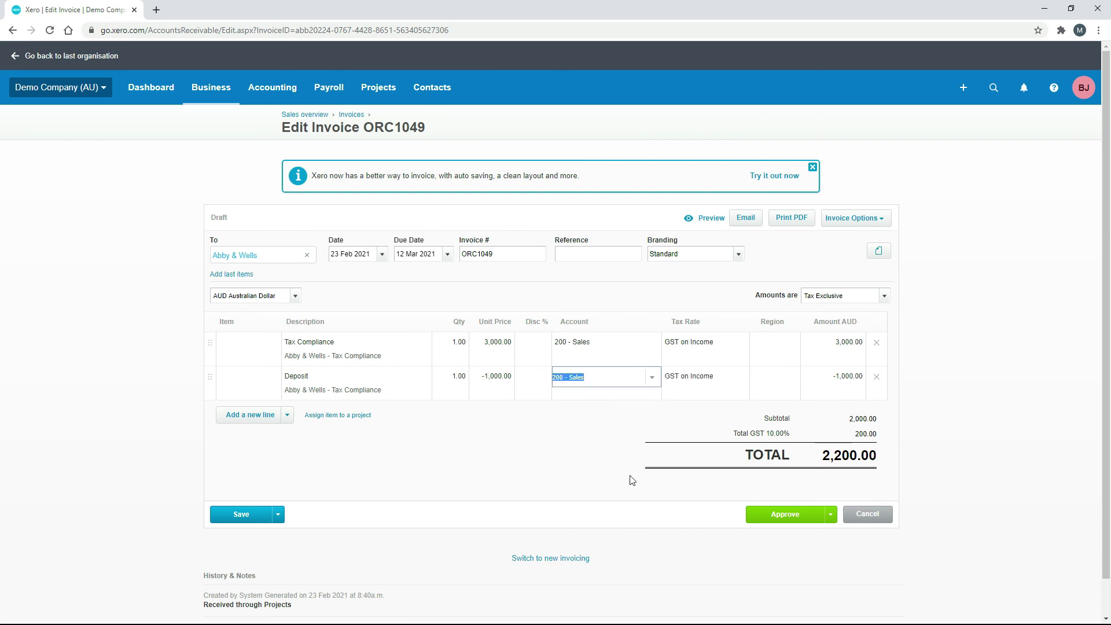
pyautogui.click(785, 514)
# Step: Find Abby & Wells Tax Compliance under Closed projects and view its quotes and invoices
pyautogui.click(373, 91)
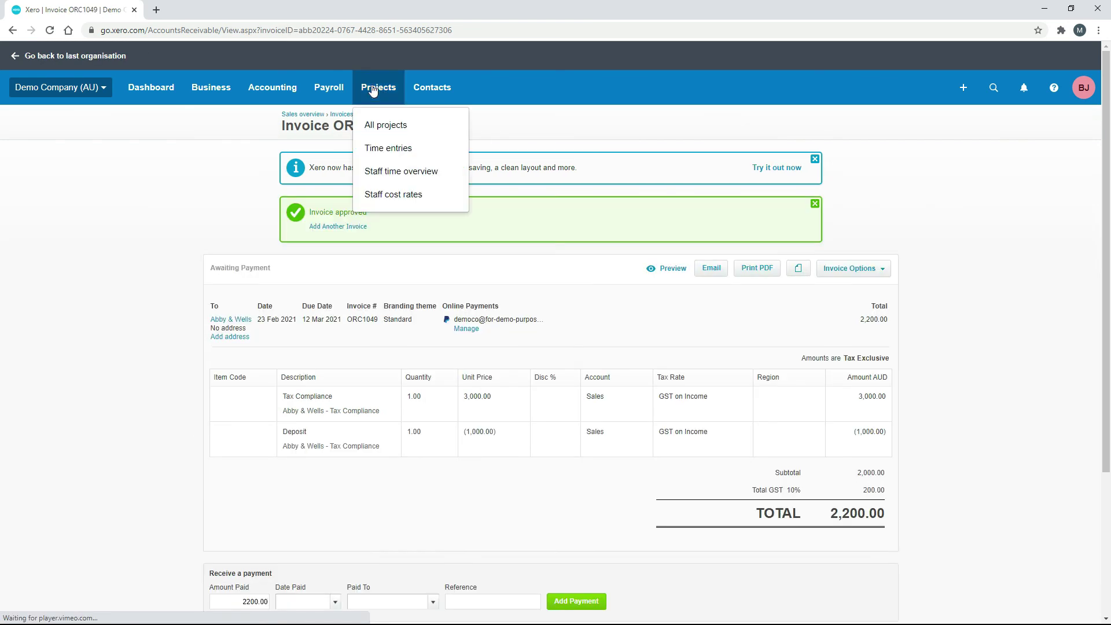
pyautogui.click(399, 123)
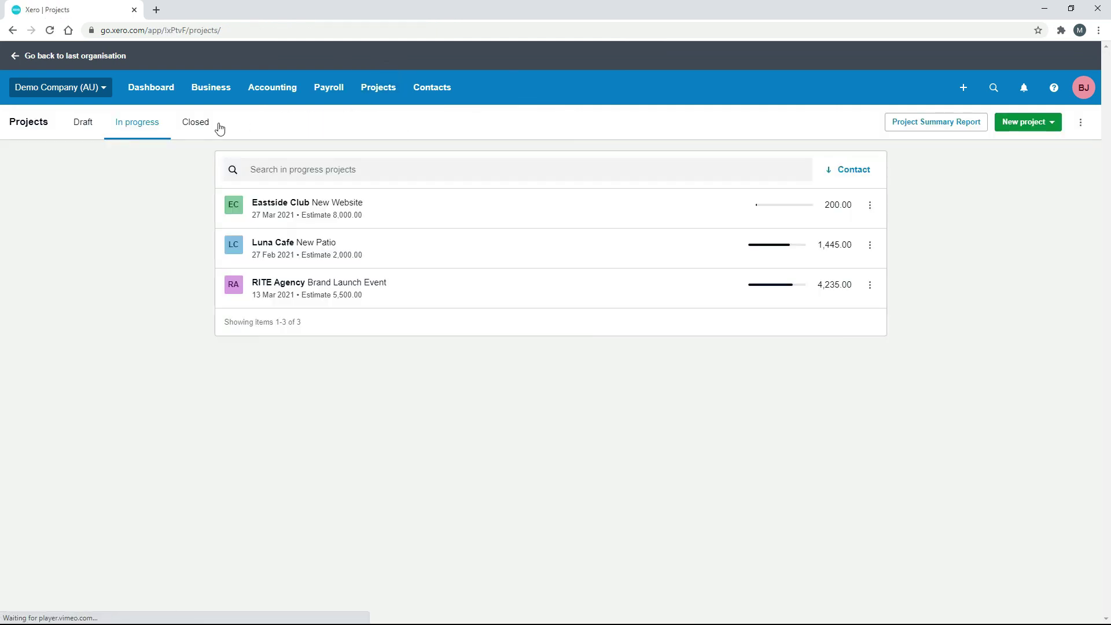
pyautogui.click(216, 125)
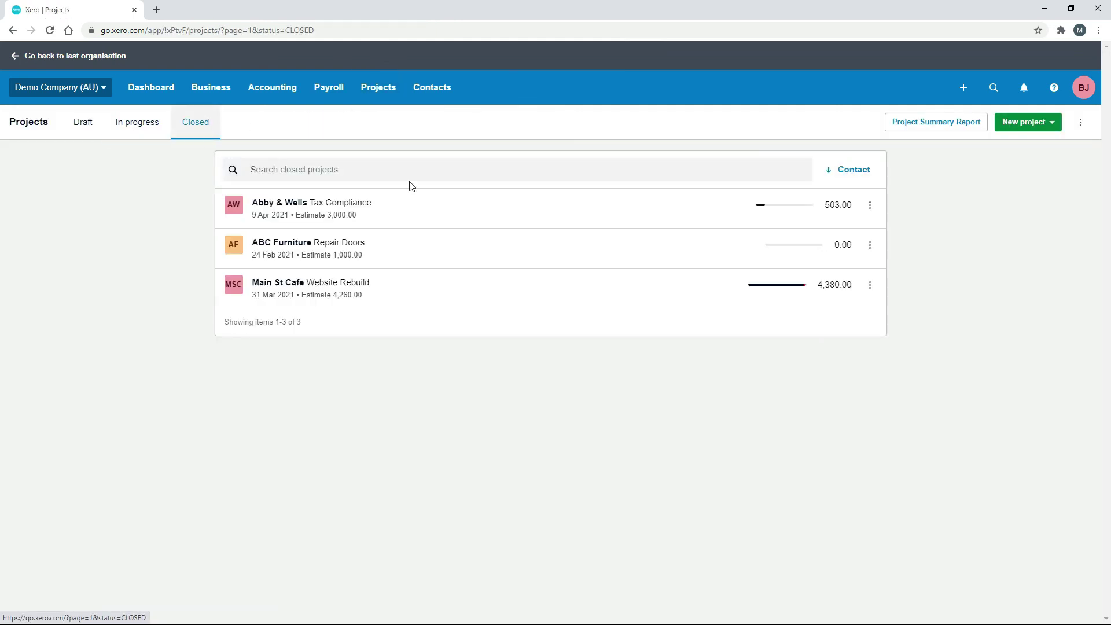
pyautogui.click(496, 203)
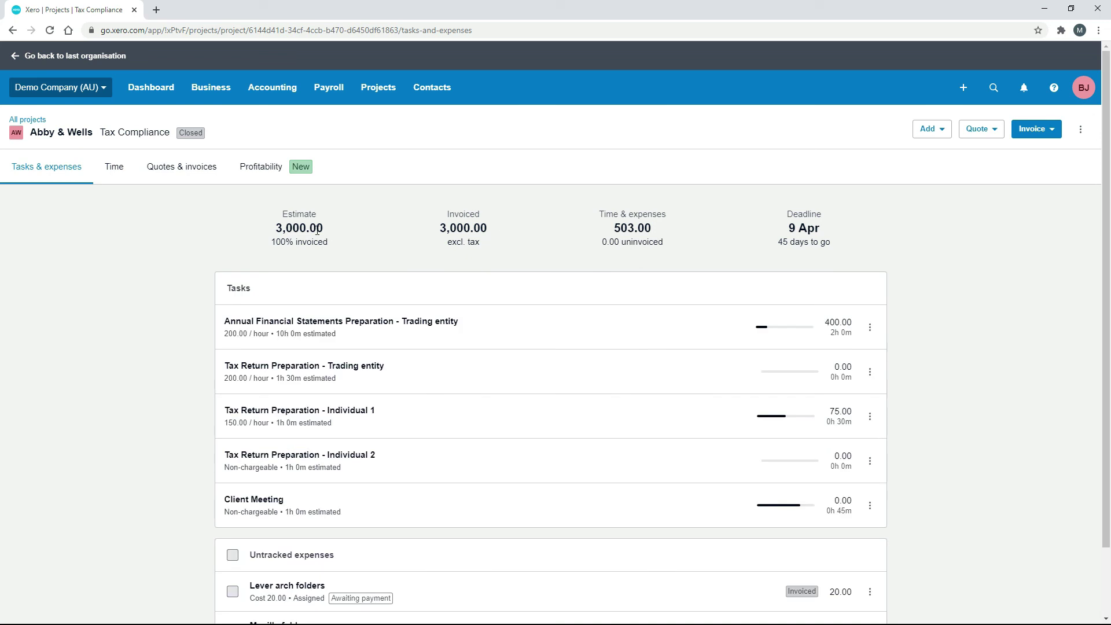
pyautogui.click(168, 169)
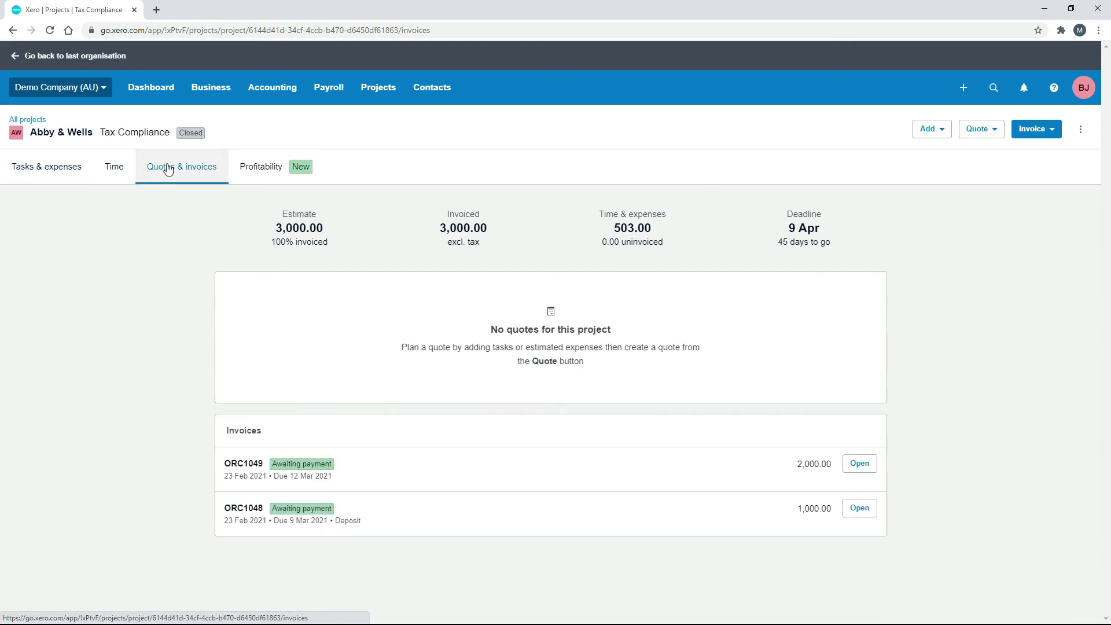